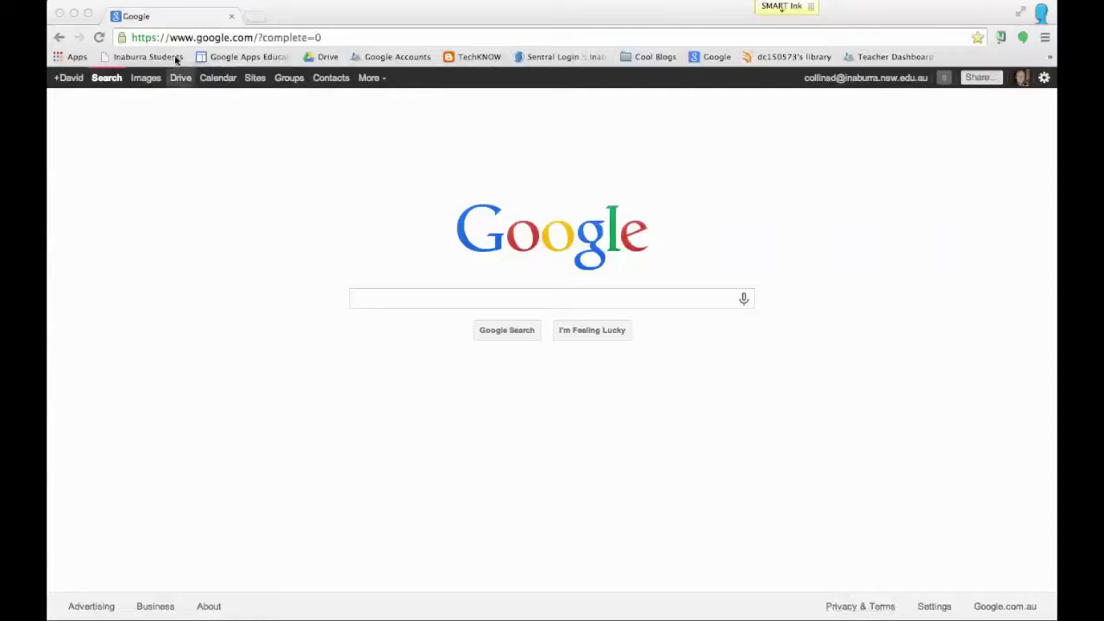
Step: Search Google for 'inaburra students'
click(445, 300)
text(inaburra students)
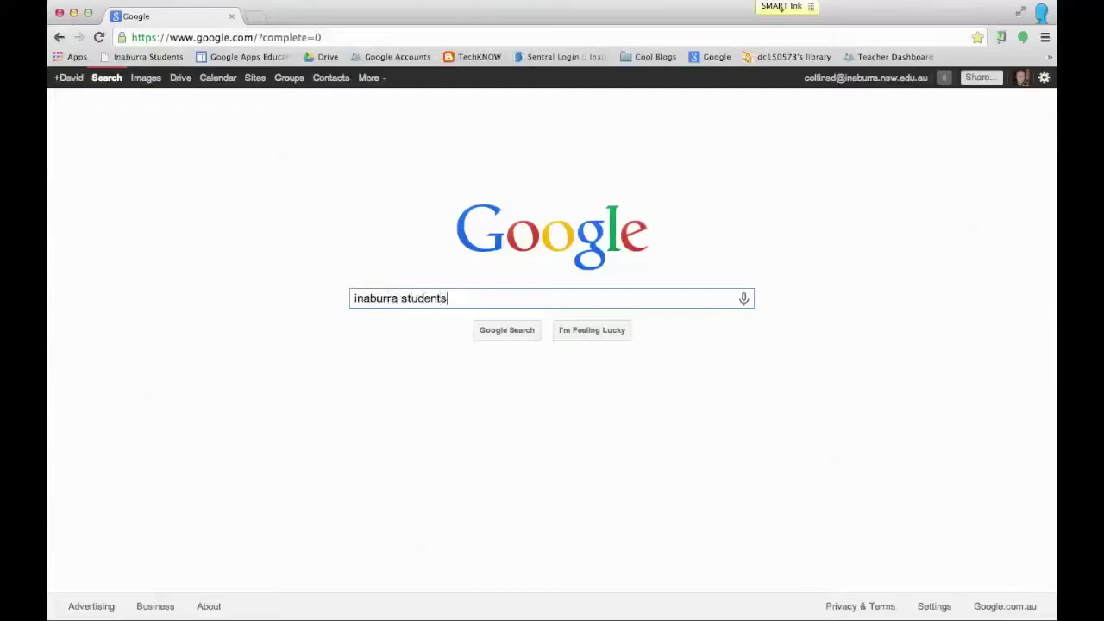
key(Return)
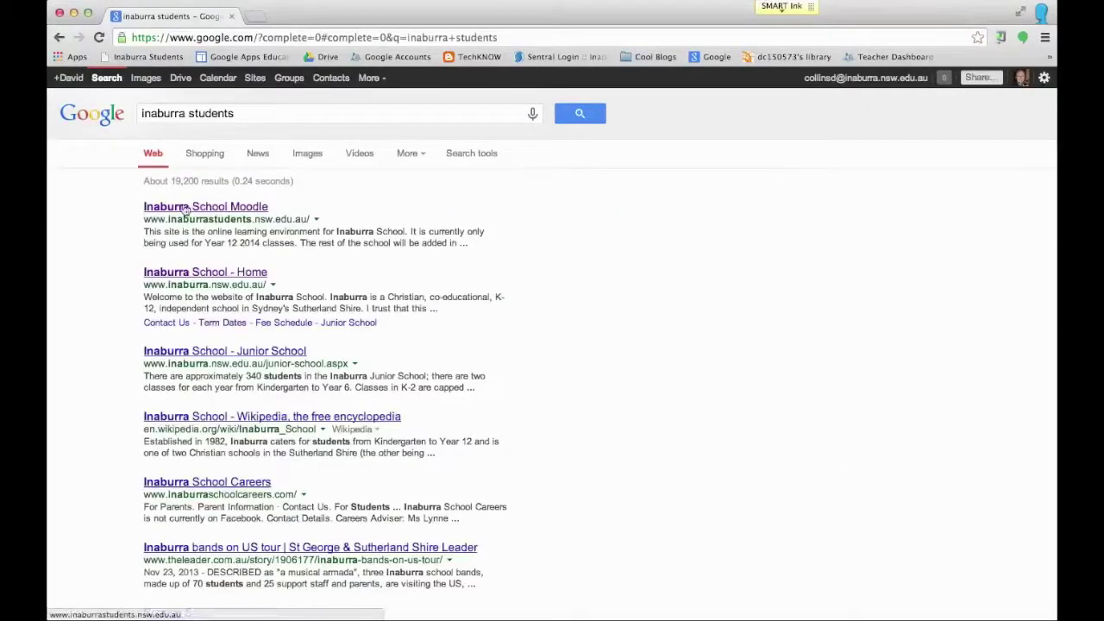
Step: Open the Inaburra School Moodle result and log in with the student's username and password
click(210, 209)
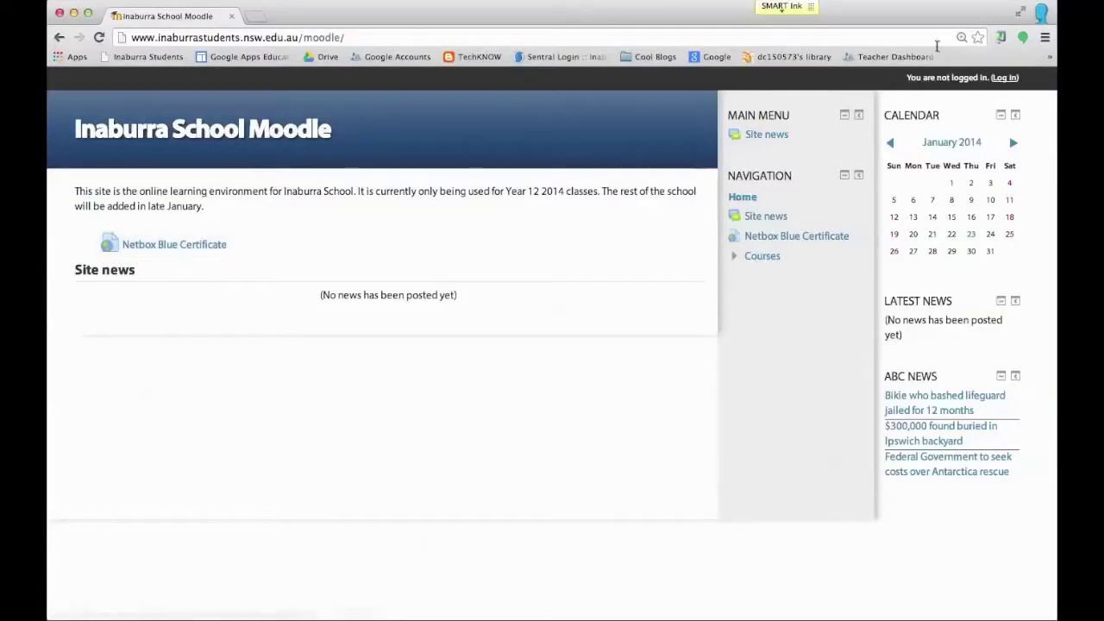
click(1007, 79)
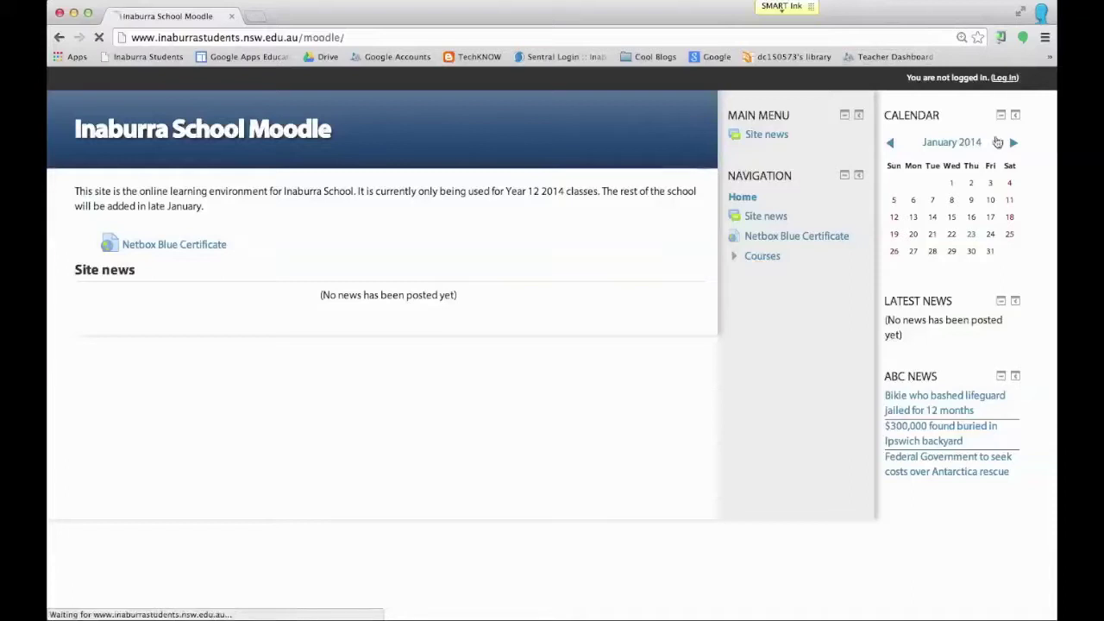
click(536, 286)
drag(536, 284, 481, 289)
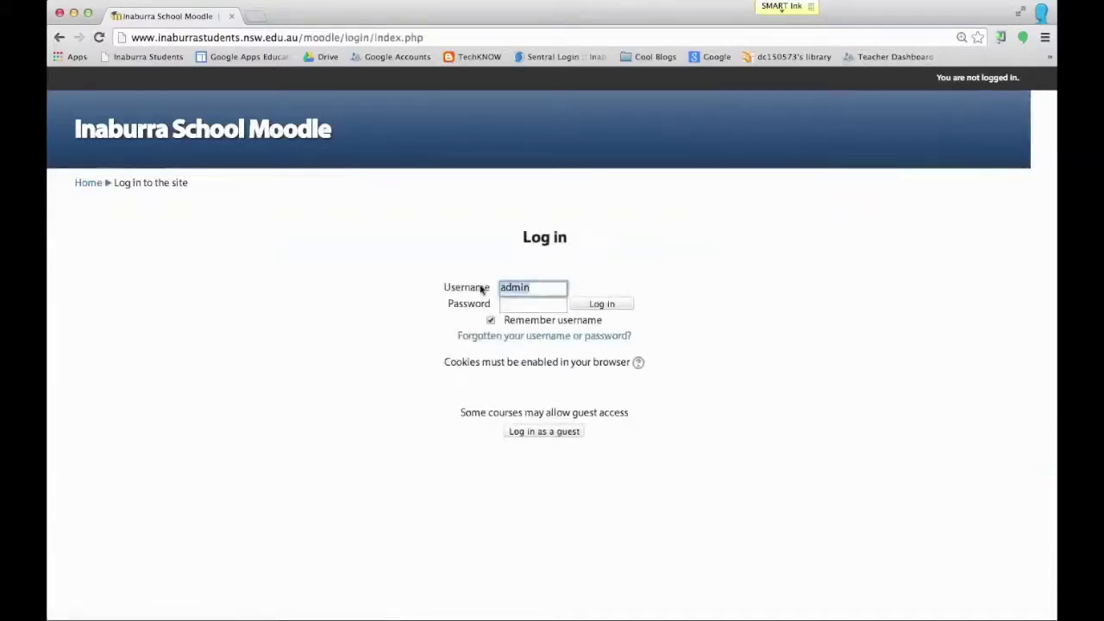
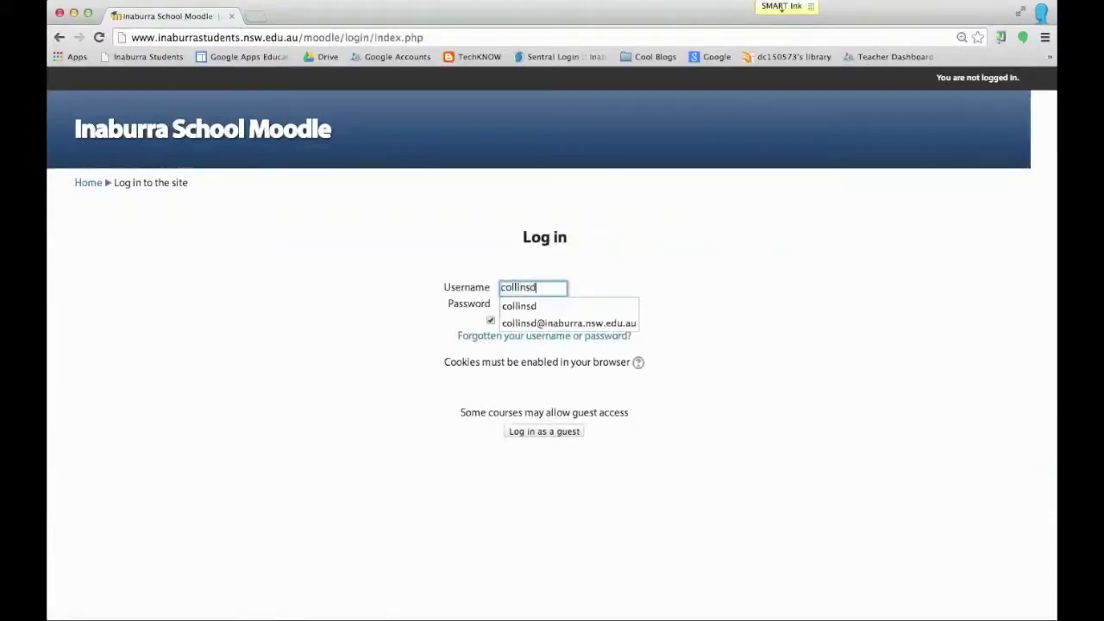
click(642, 237)
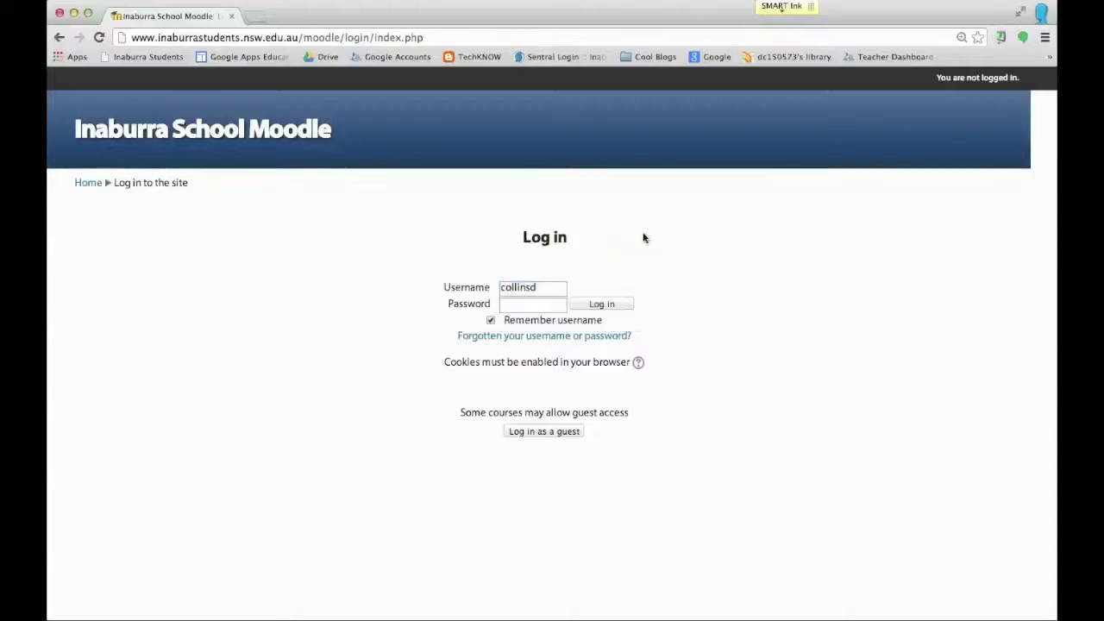
click(530, 305)
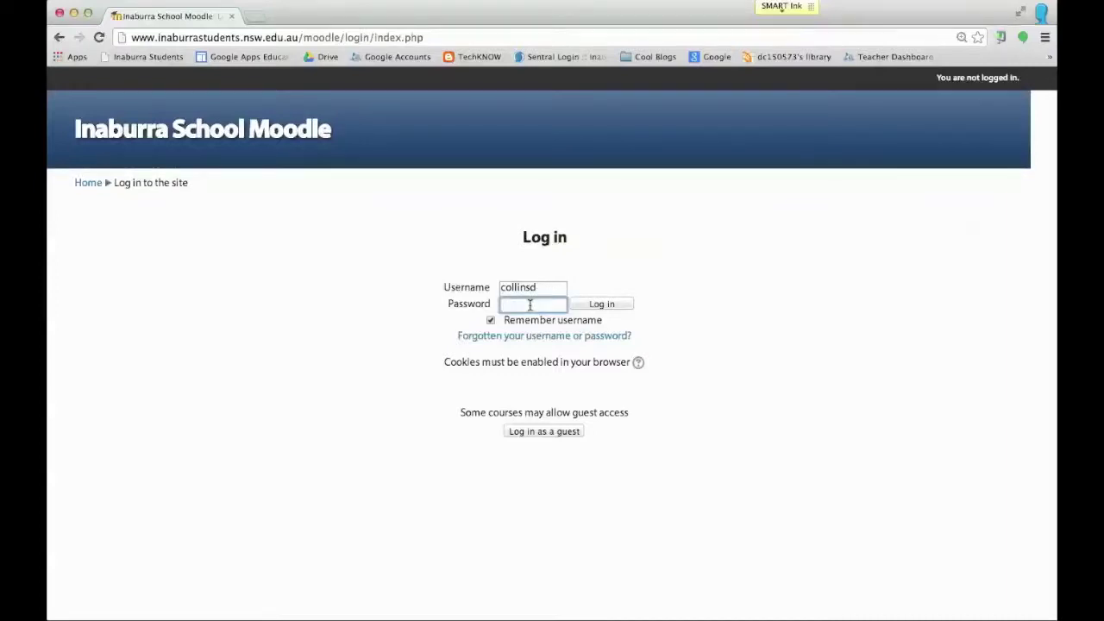
text(*****)
click(618, 304)
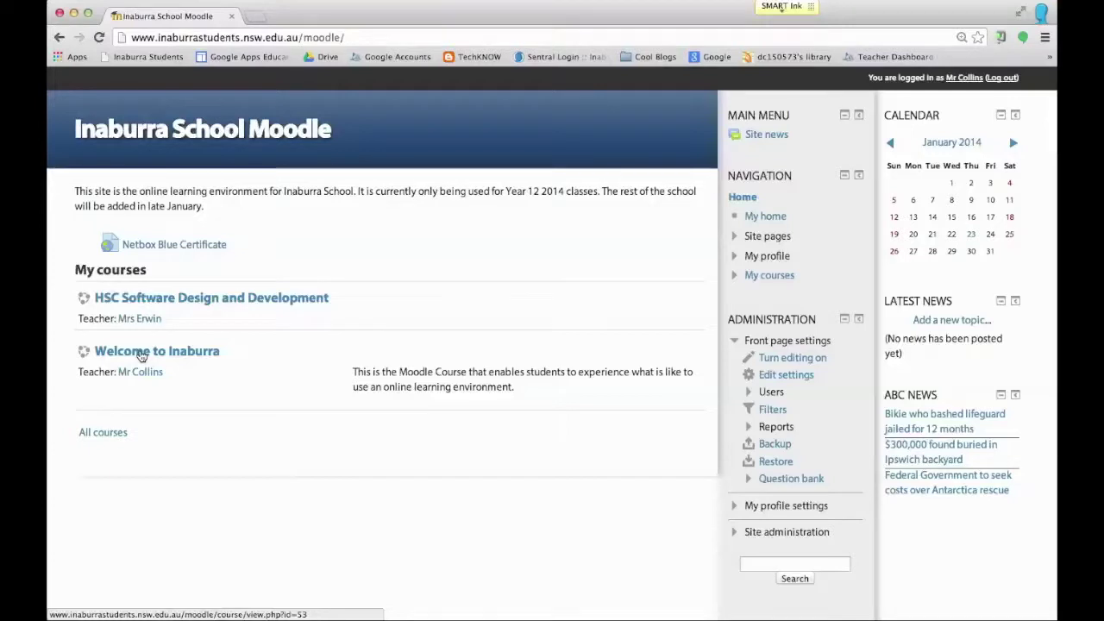
Step: Open the Welcome to Inaburra course from My courses
click(141, 355)
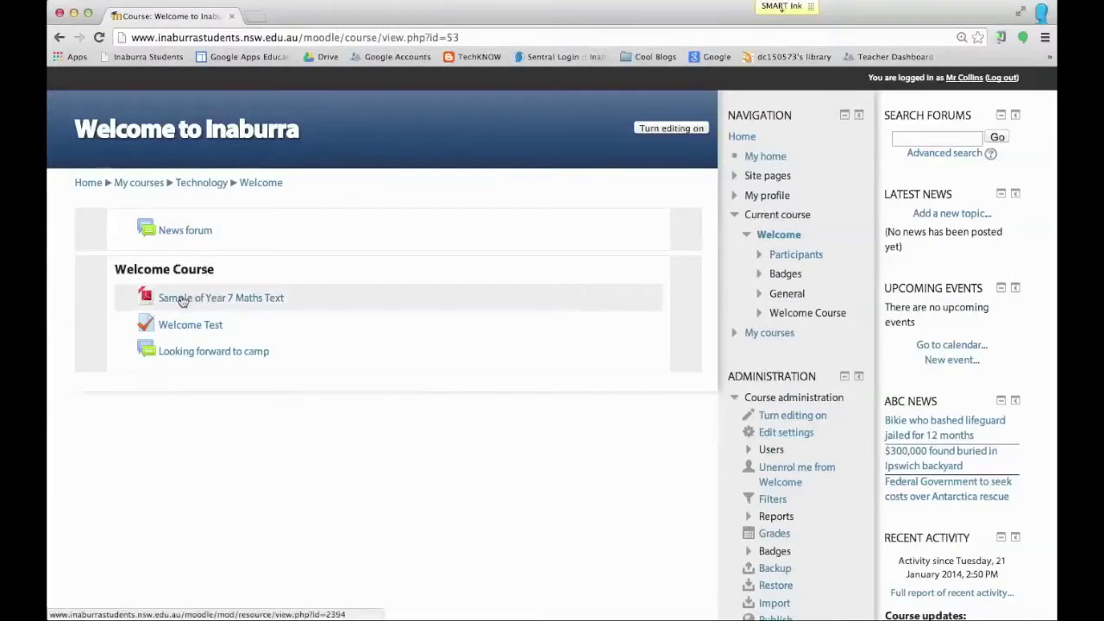
click(210, 298)
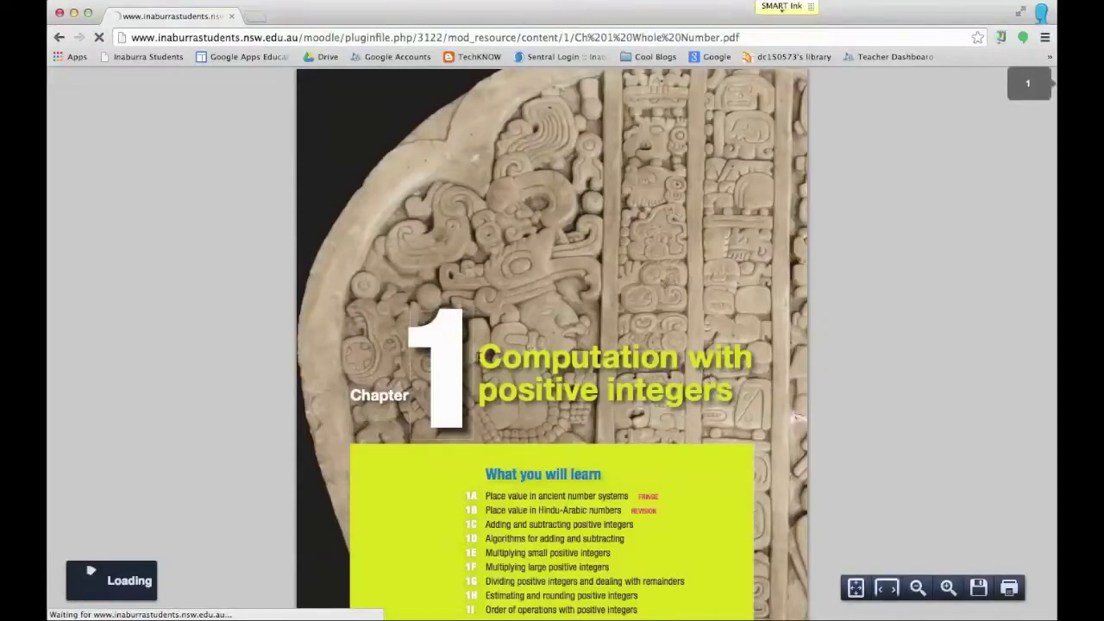
scroll(676, 347, down, 3)
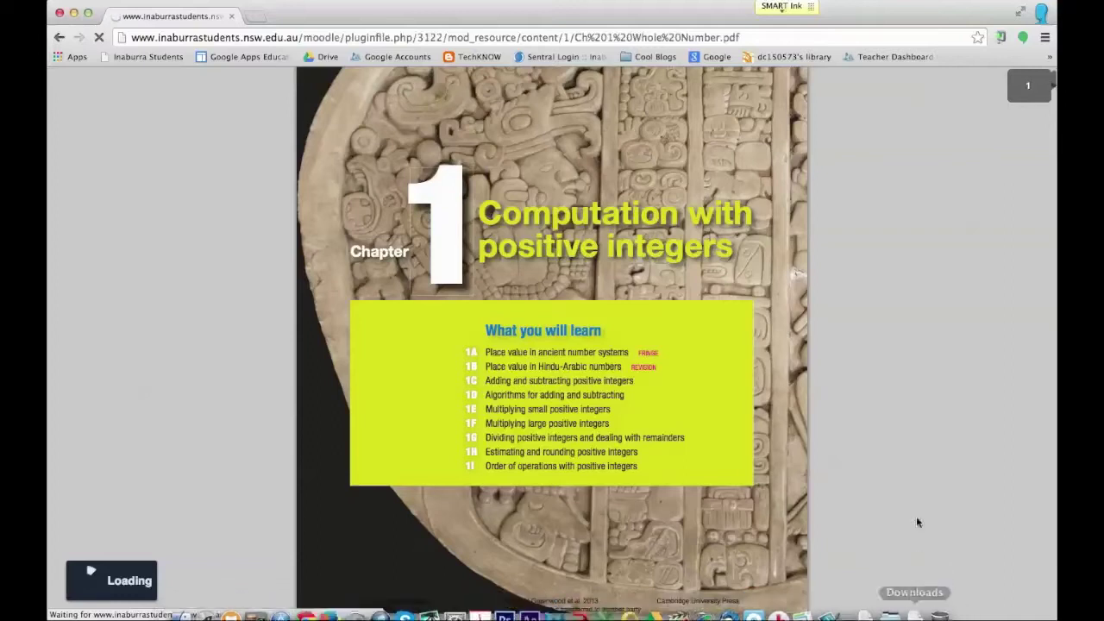
scroll(672, 387, down, 10)
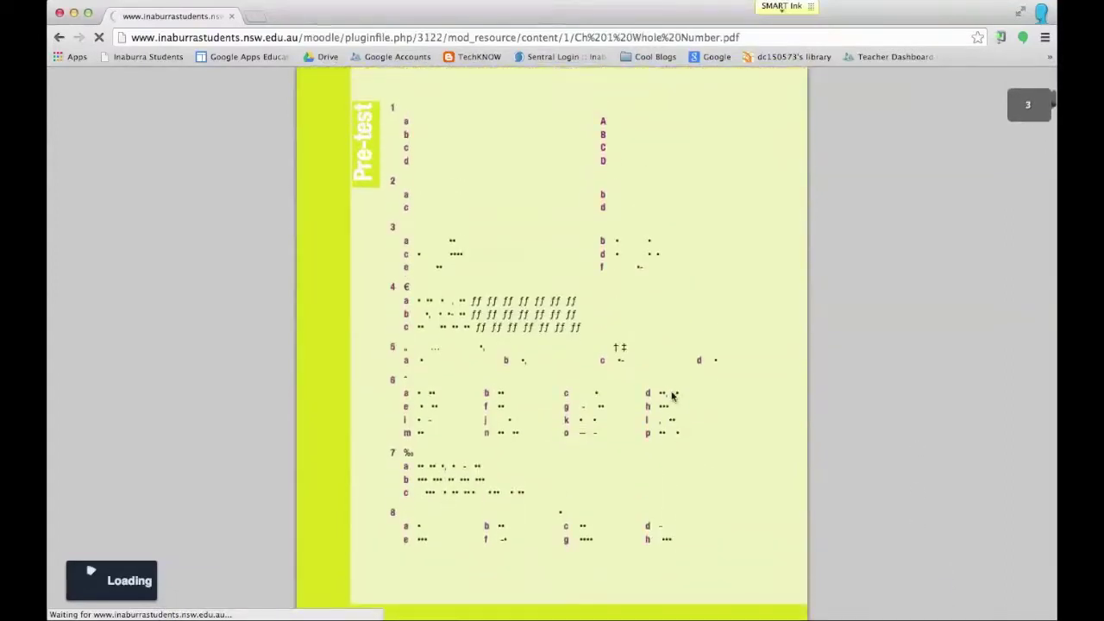
scroll(673, 396, up, 10)
scroll(673, 397, up, 3)
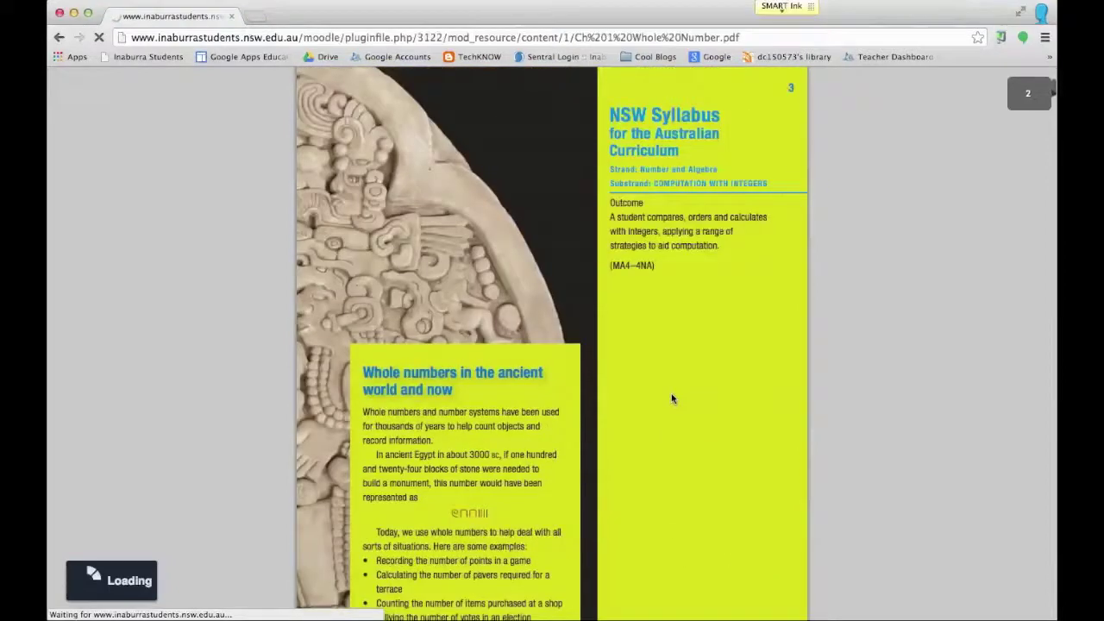
scroll(673, 398, up, 1)
scroll(379, 418, up, 8)
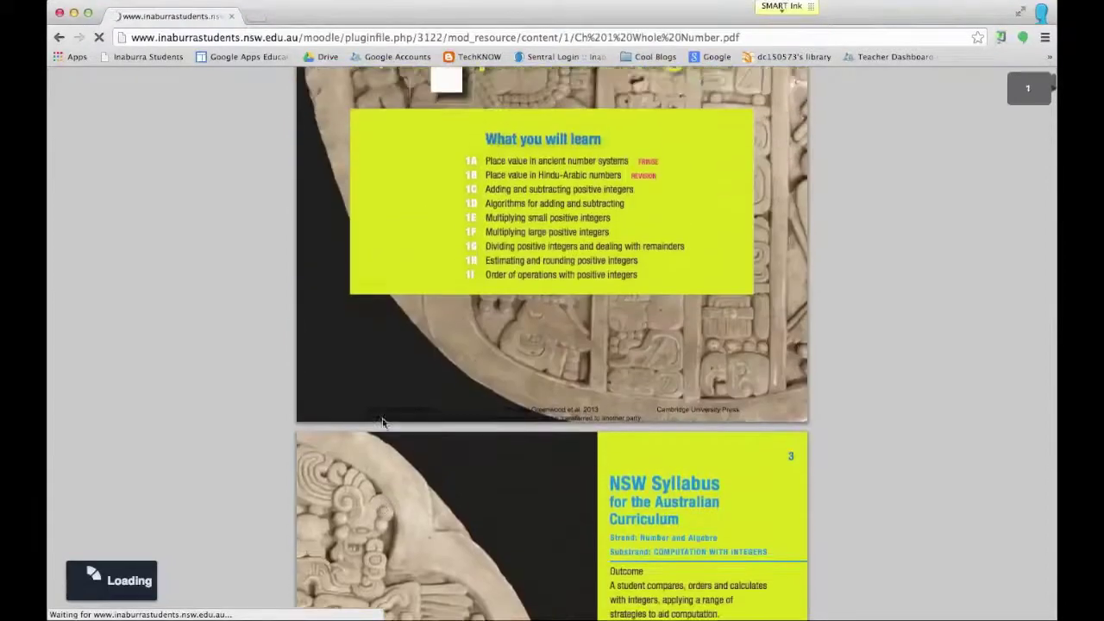
scroll(384, 423, down, 20)
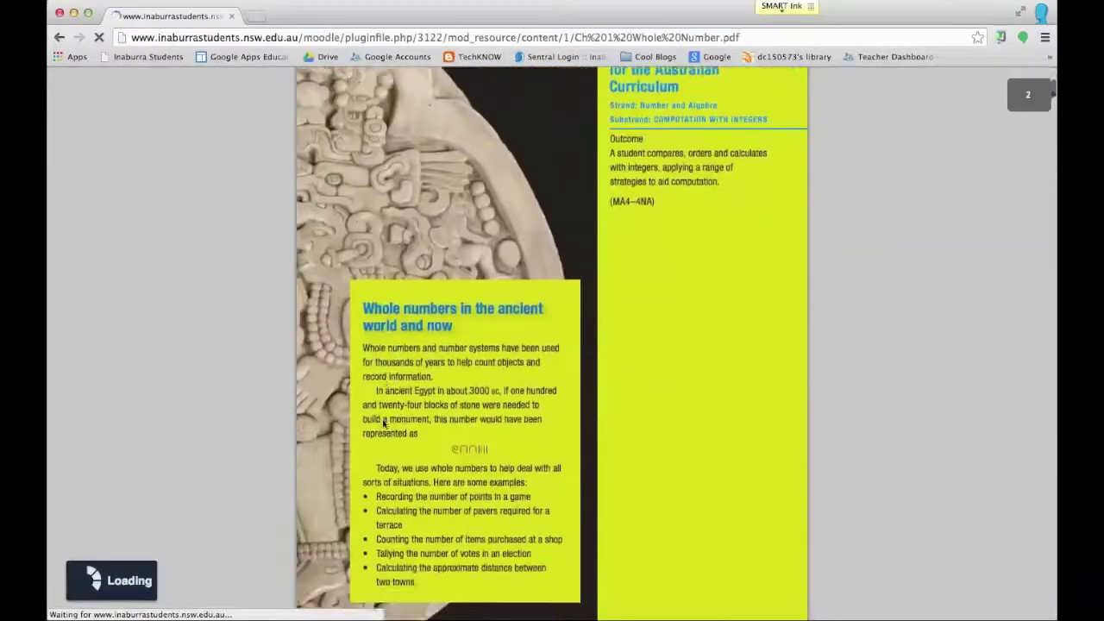
scroll(384, 423, down, 15)
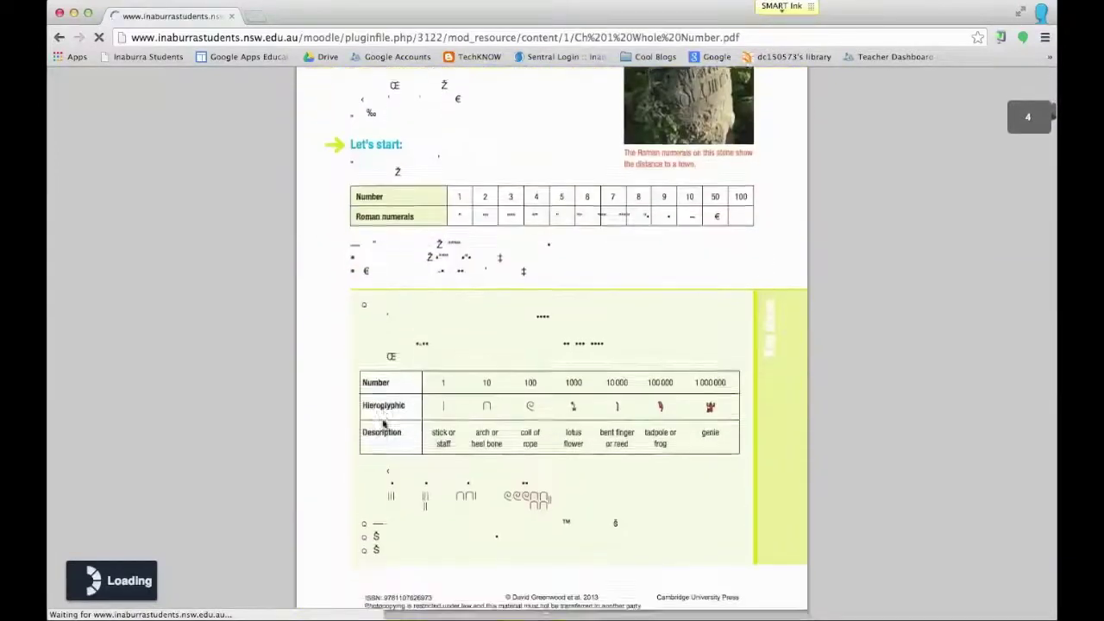
scroll(383, 424, down, 15)
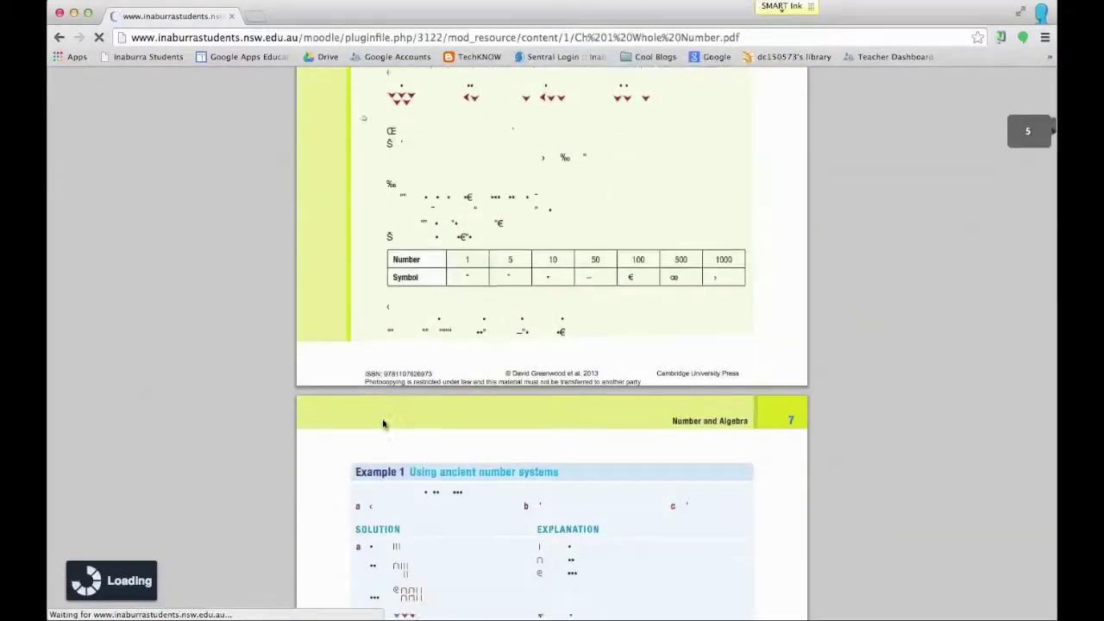
scroll(384, 424, down, 3)
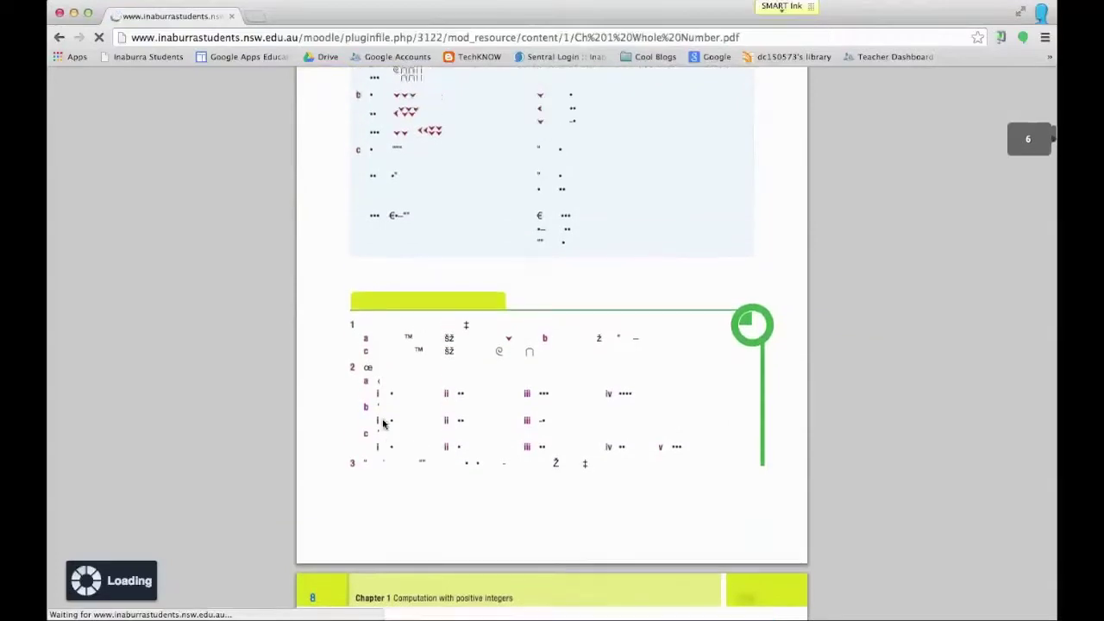
scroll(384, 424, up, 12)
scroll(384, 423, up, 15)
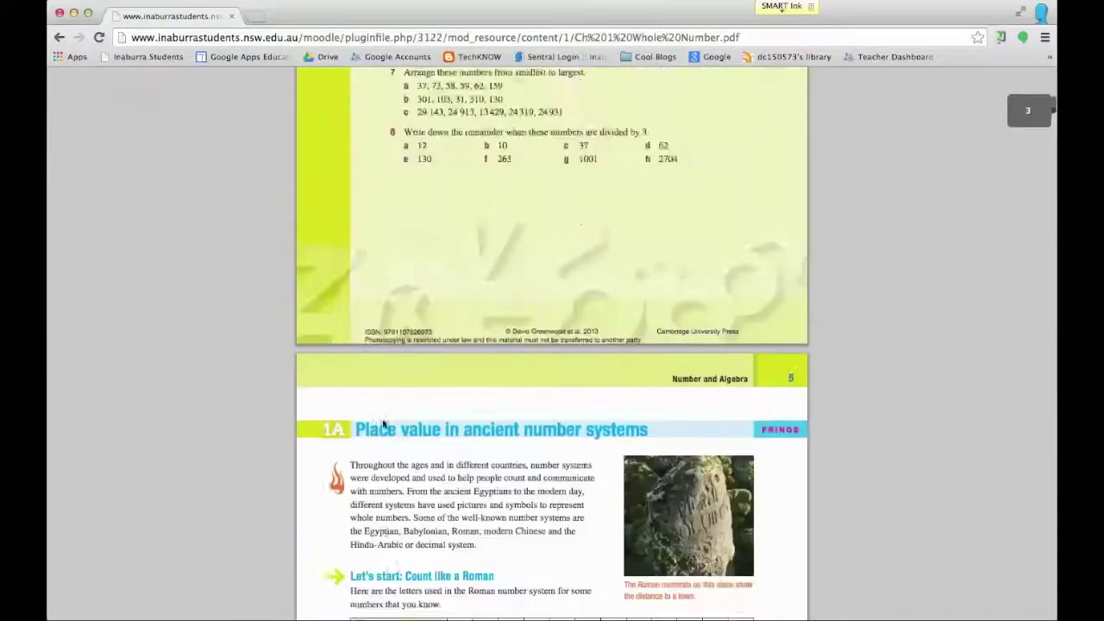
scroll(384, 424, down, 15)
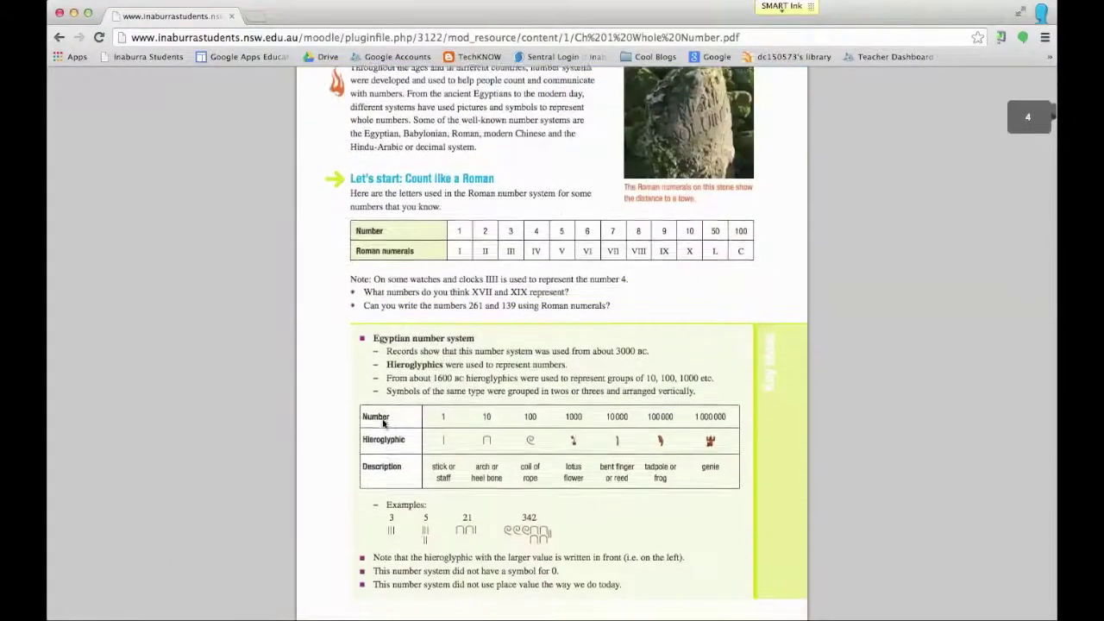
scroll(383, 423, down, 8)
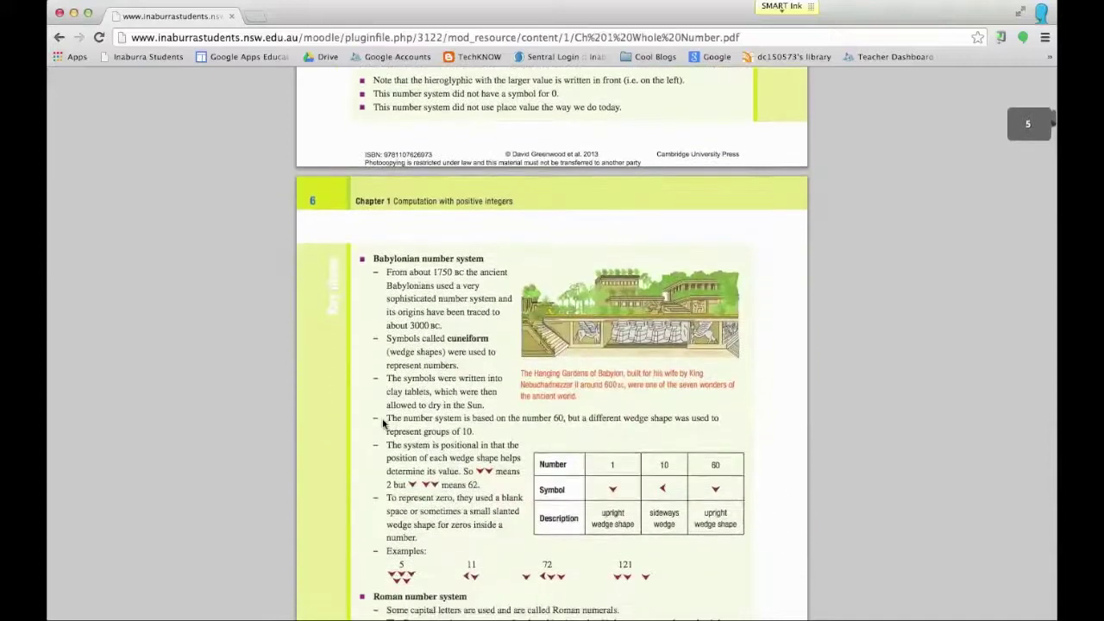
scroll(383, 424, up, 12)
scroll(383, 423, up, 10)
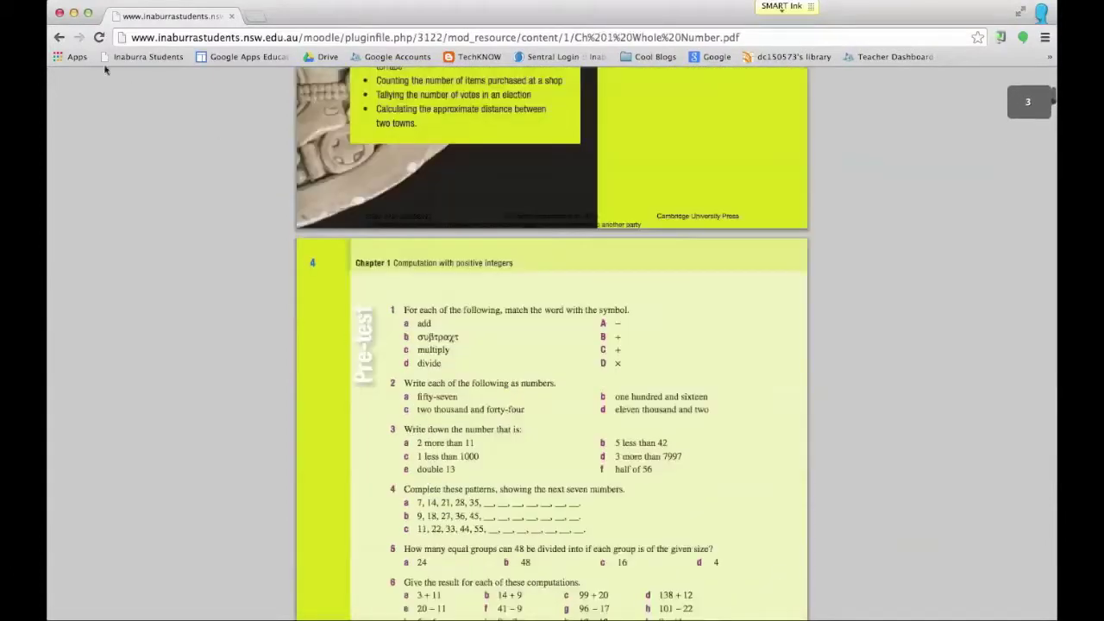
click(59, 39)
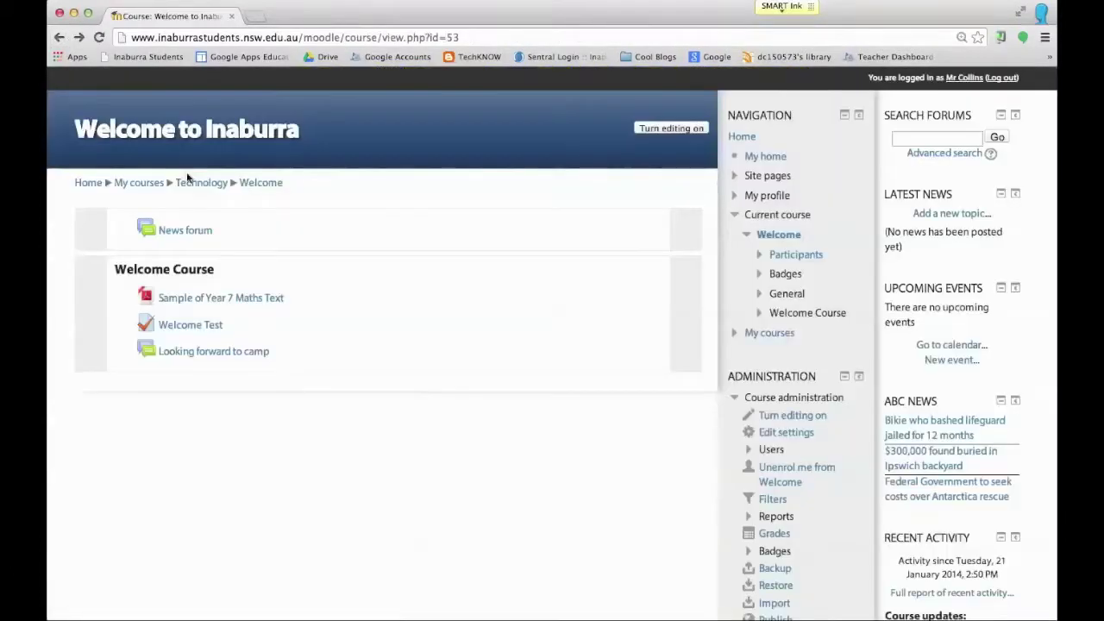
click(197, 329)
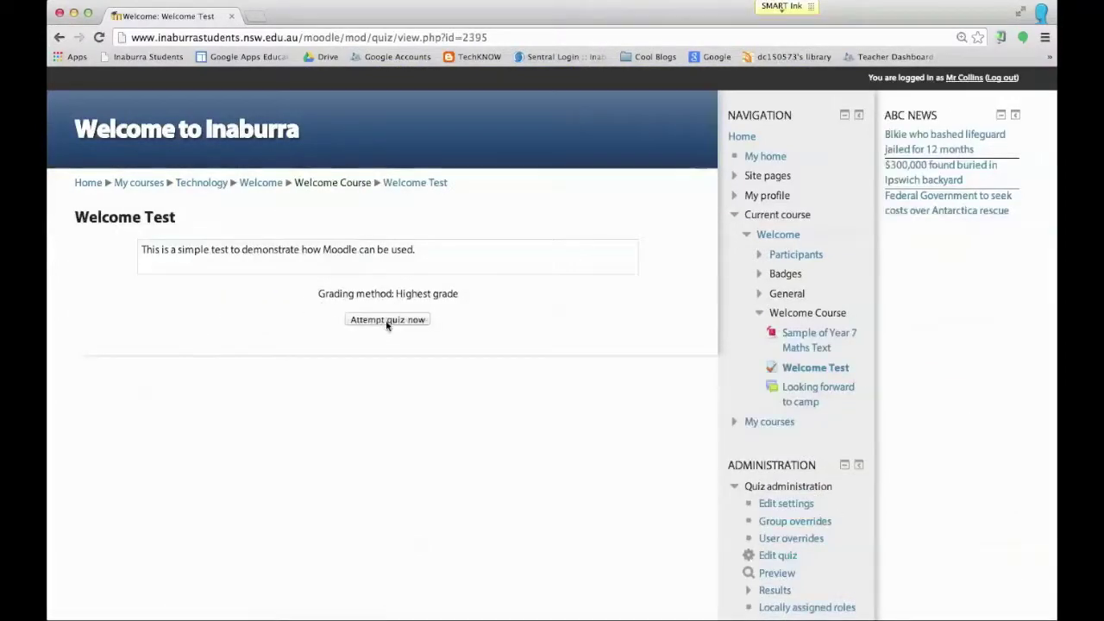
click(386, 320)
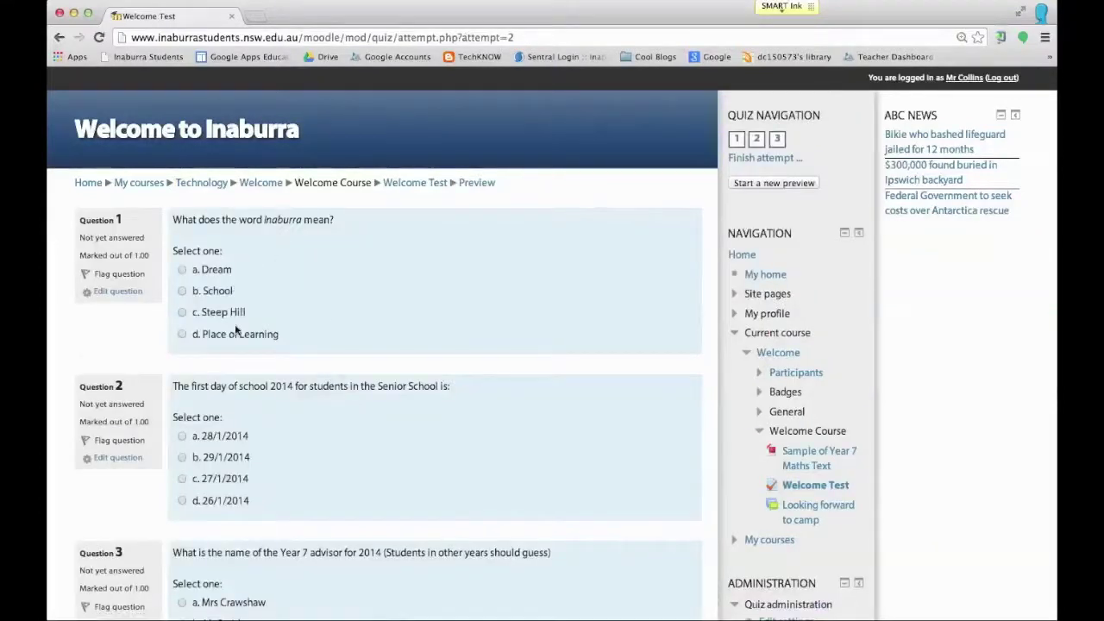
scroll(240, 330, down, 5)
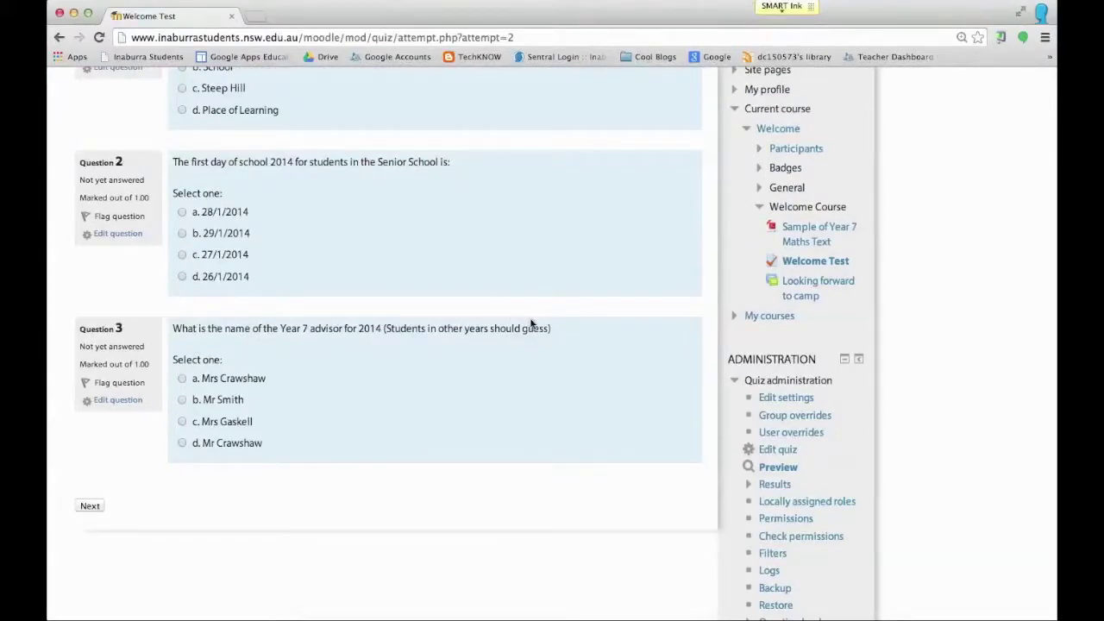
scroll(531, 324, up, 5)
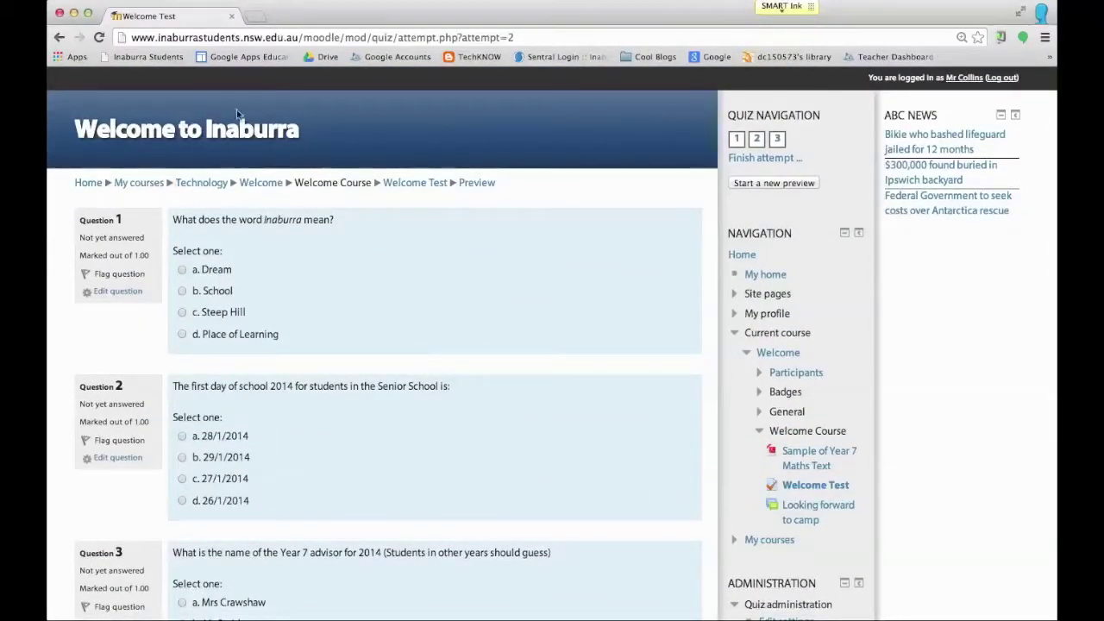
click(421, 183)
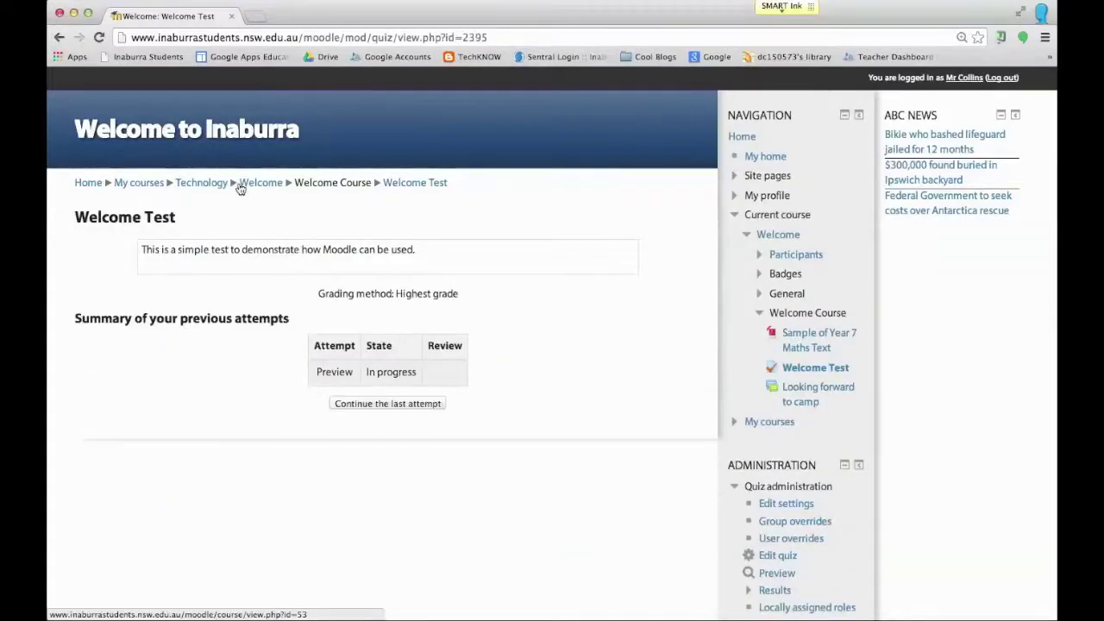
click(245, 185)
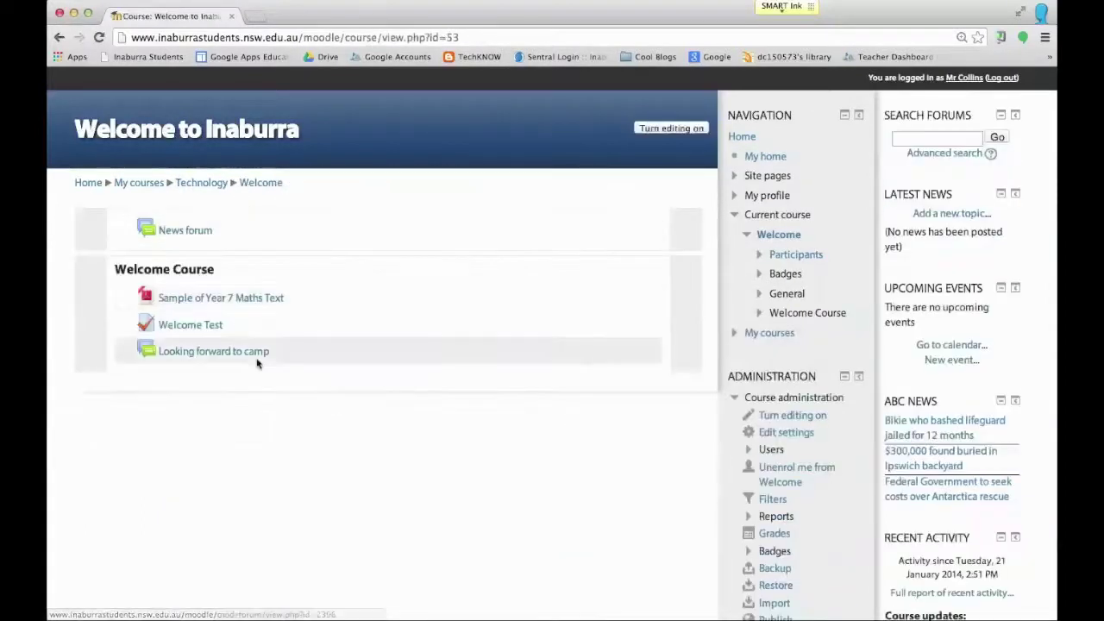
Step: Start a new topic in the Looking forward to camp forum with subject 'Activities'
click(242, 354)
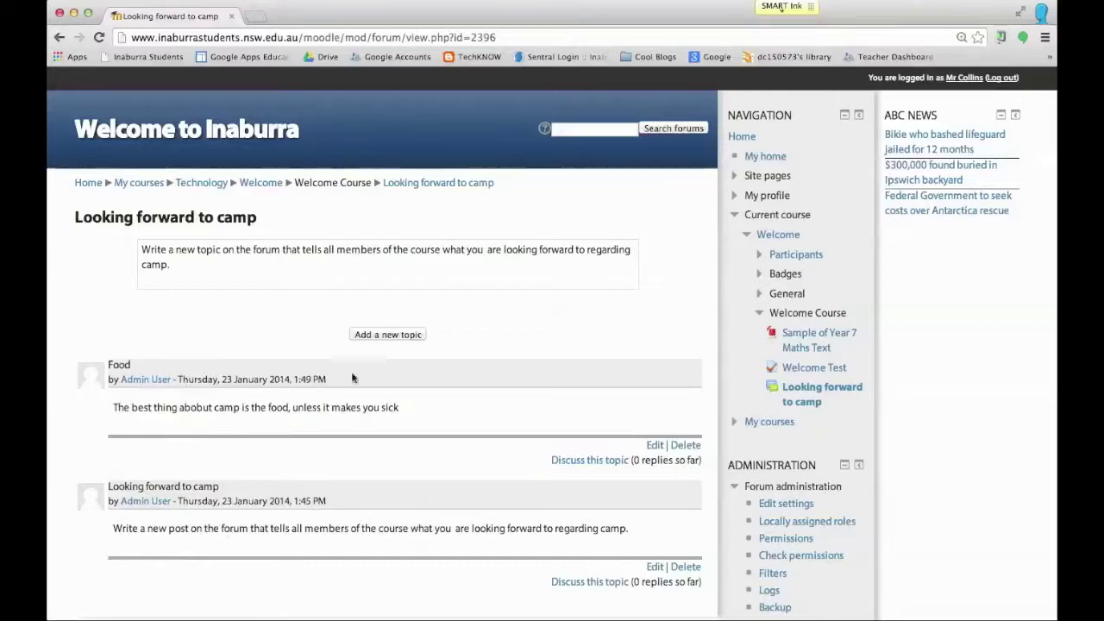
click(395, 334)
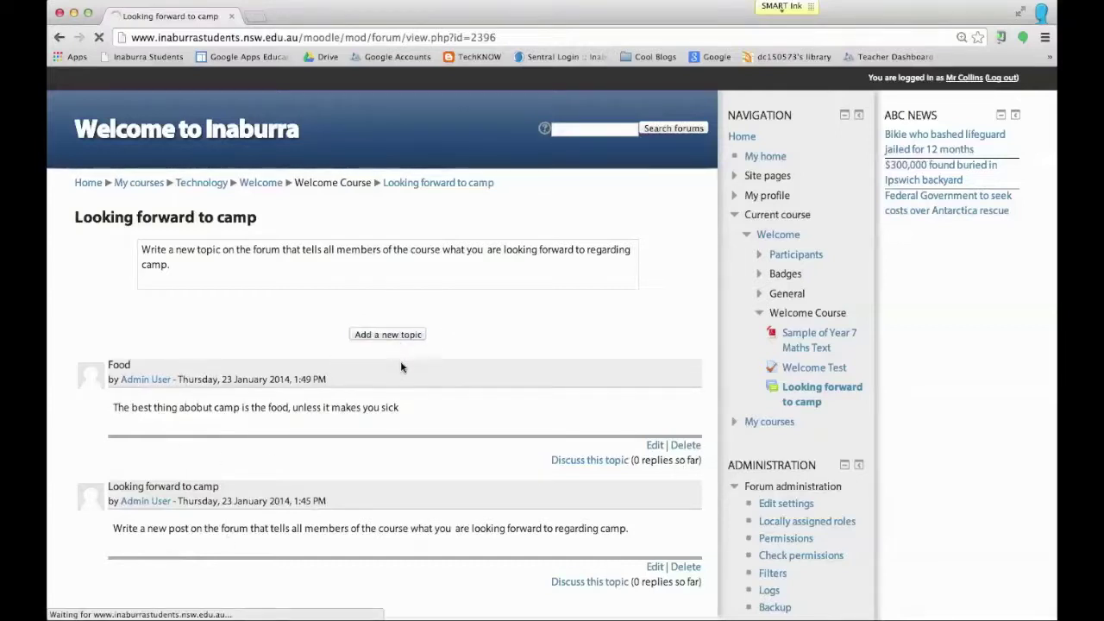
click(320, 324)
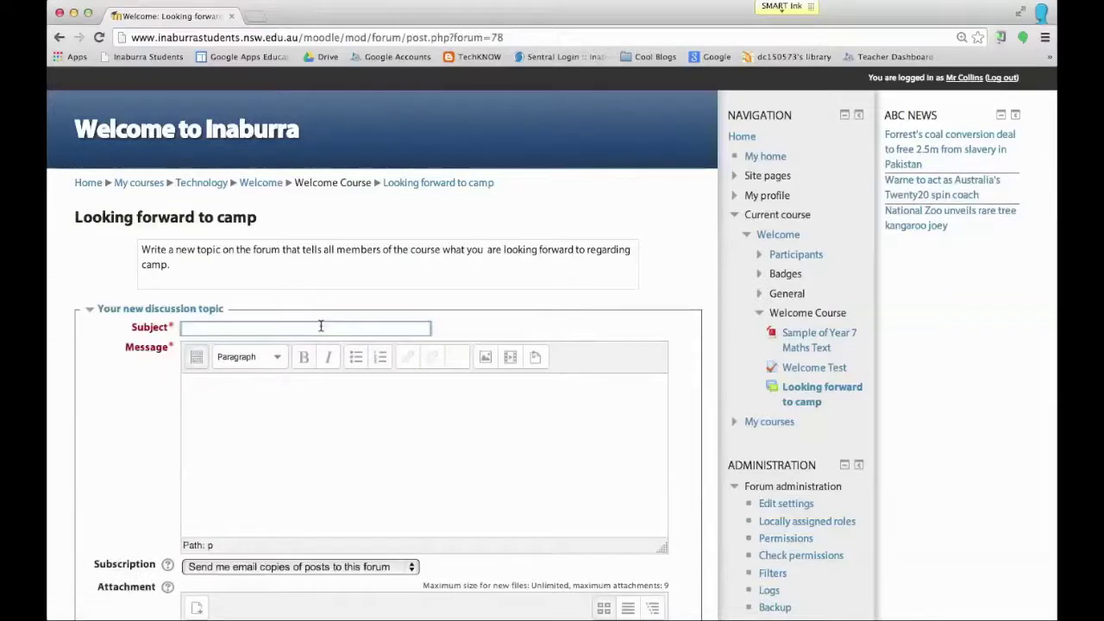
text(ACtivities)
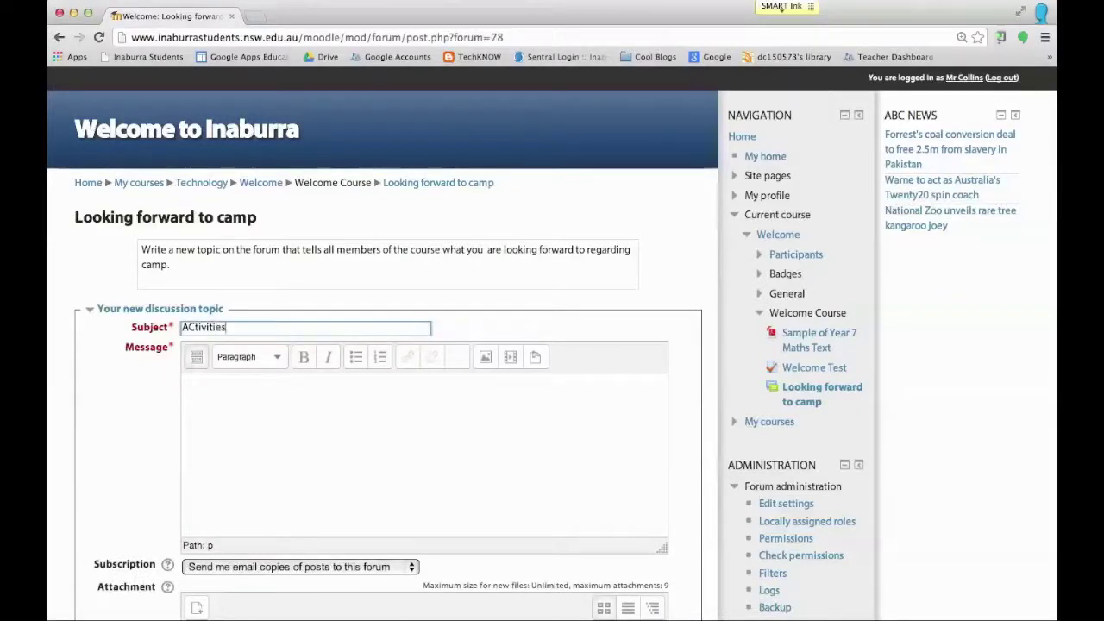
click(187, 325)
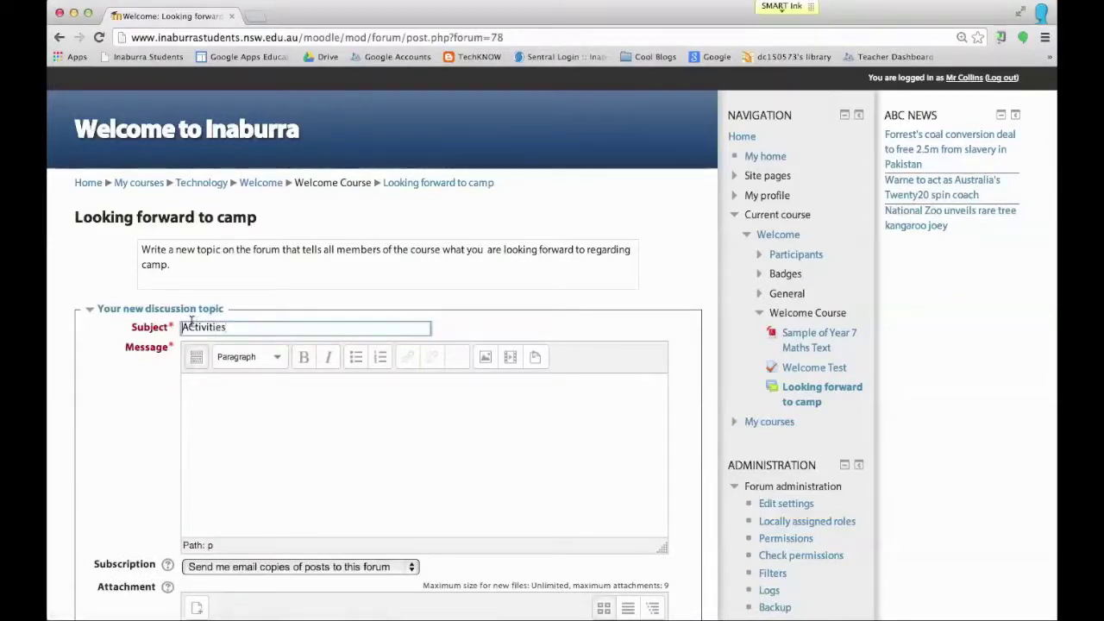
key(Delete)
text(c)
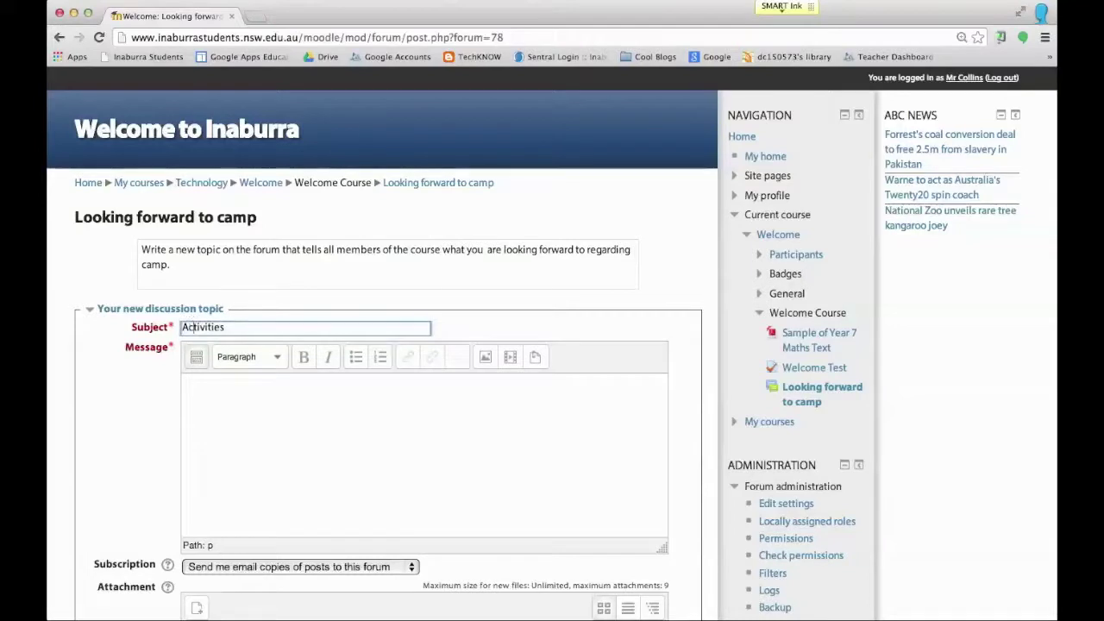
Step: Write the message 'I think the best thing about camp will be the activities, especially the water slide.'
click(224, 396)
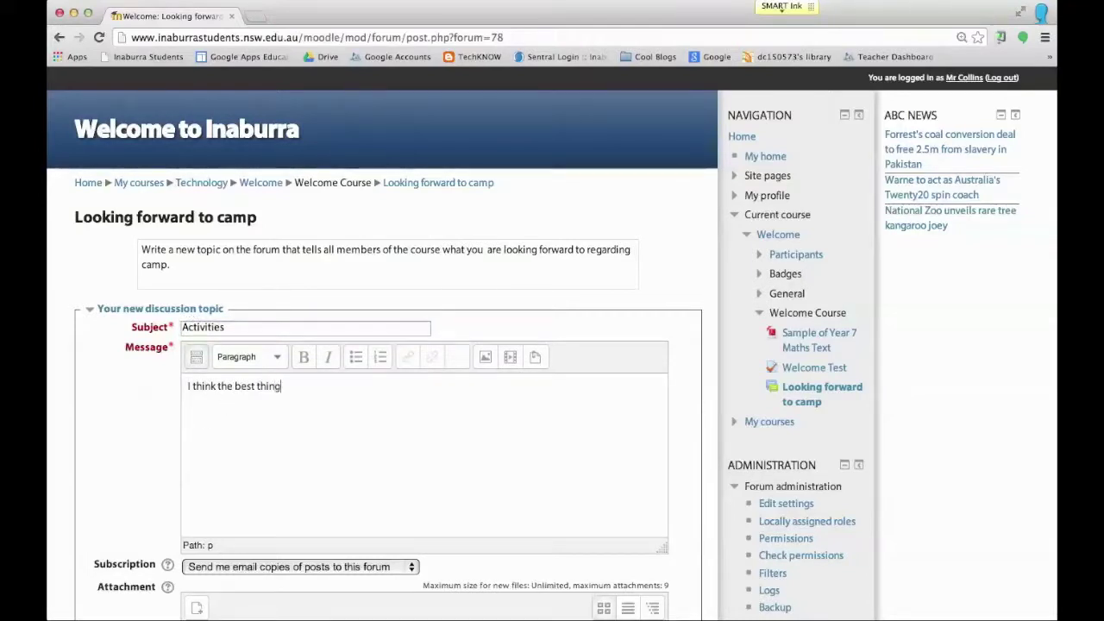
text(I think the best thing about campo w)
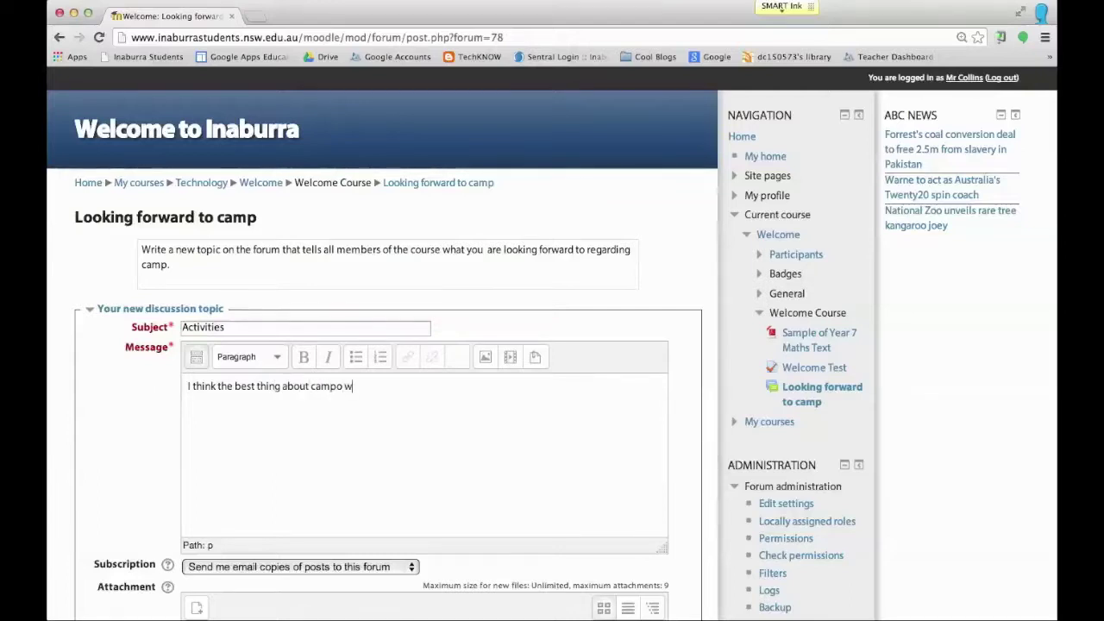
key(BackSpace)
text(will be the activ)
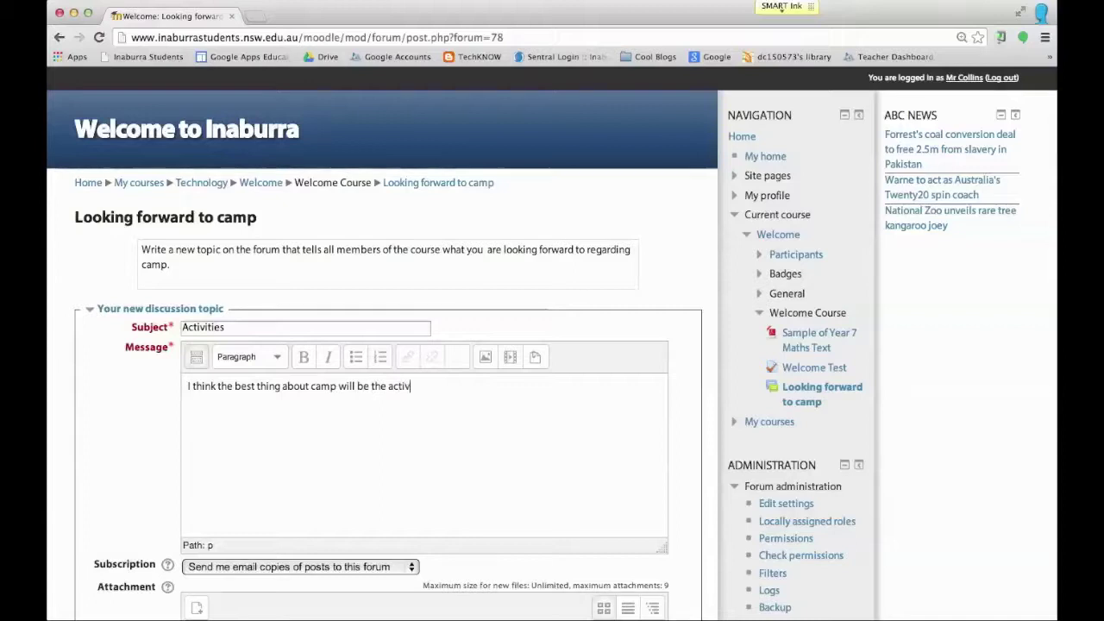
text(ities, especua)
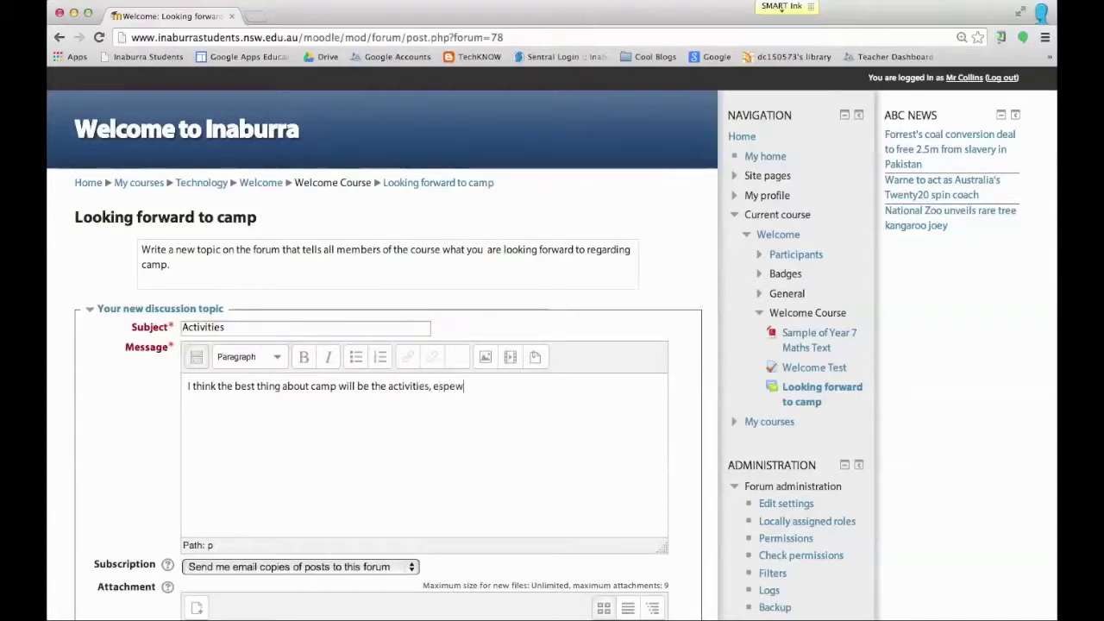
key(BackSpace)
key(BackSpace)
key(BackSpace)
text(cu)
key(BackSpace)
text(ially the wate)
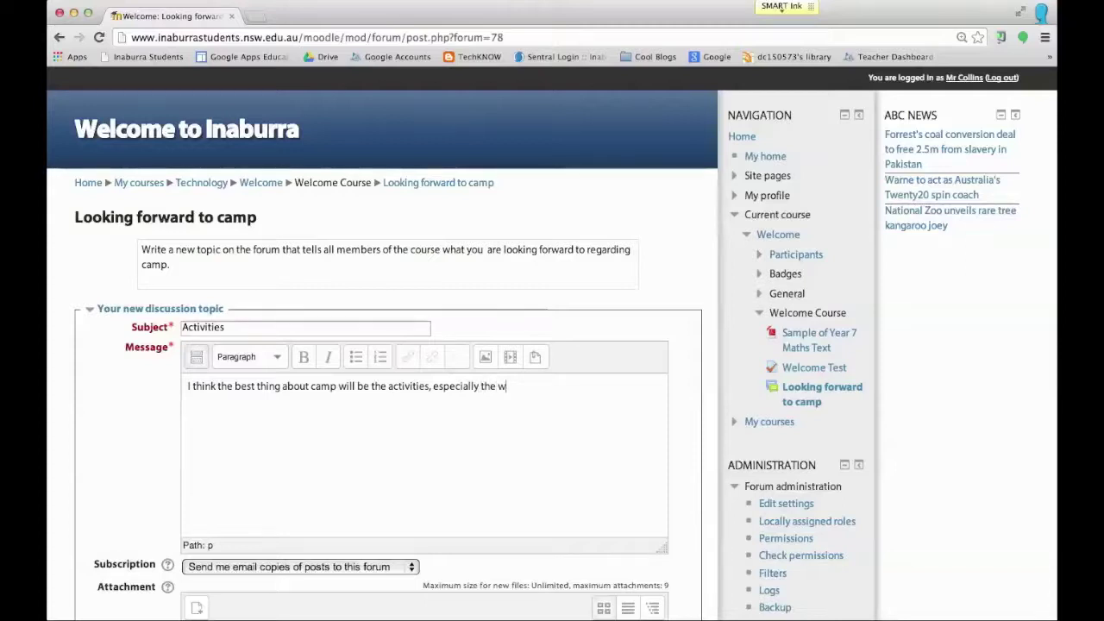
key(BackSpace)
key(BackSpace)
key(BackSpace)
text(t)
key(BackSpace)
text(ater slide)
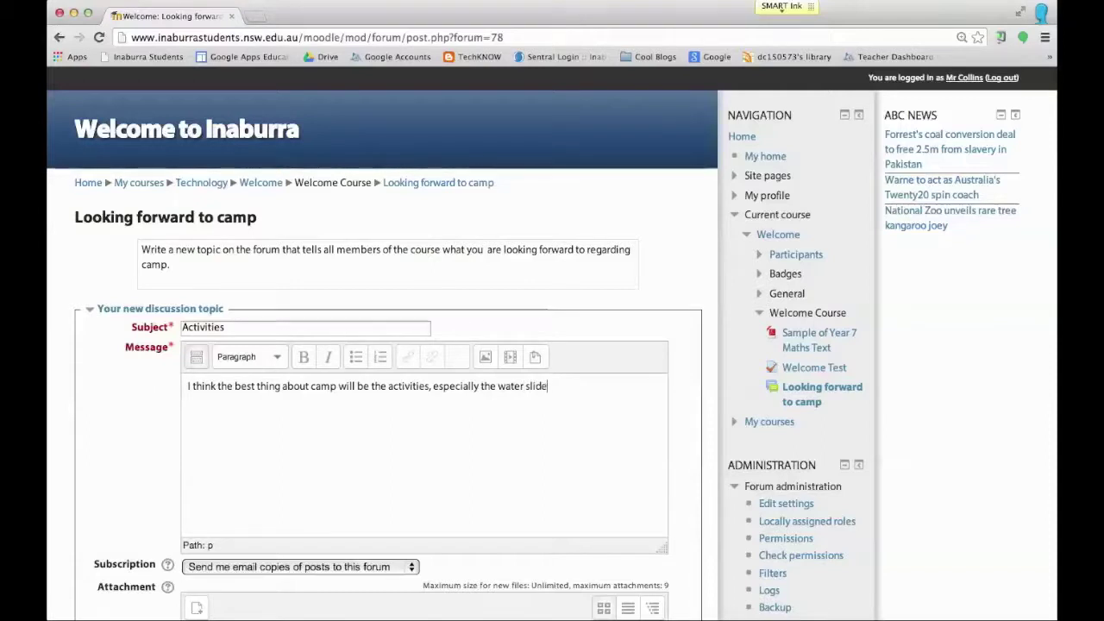
text(.)
scroll(345, 422, down, 8)
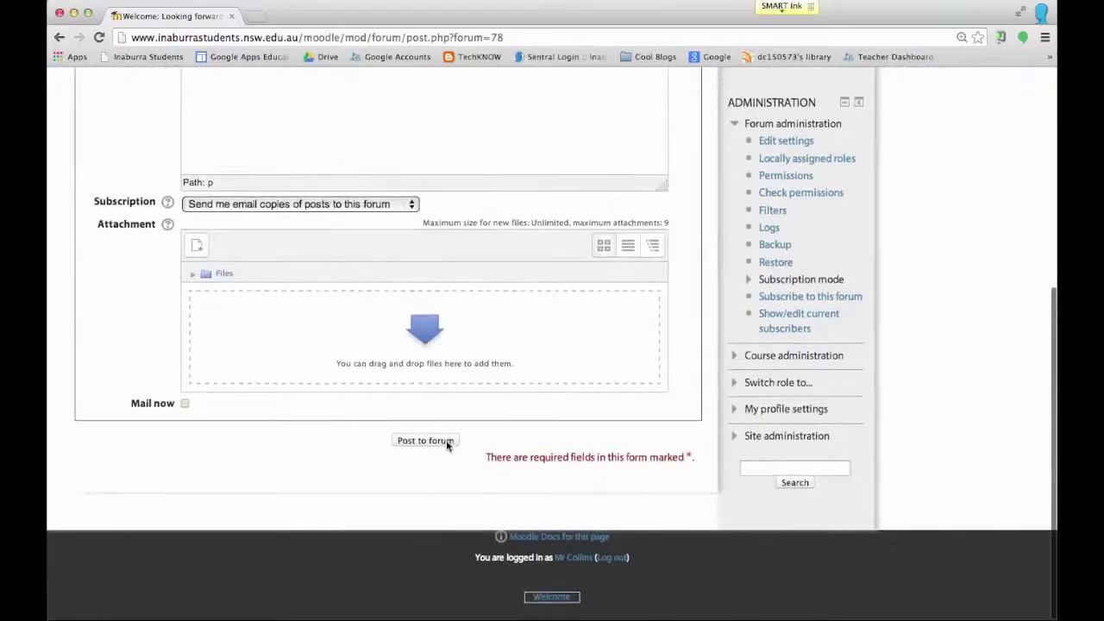
Step: Post the Activities topic and return to the forum's topic list
click(446, 441)
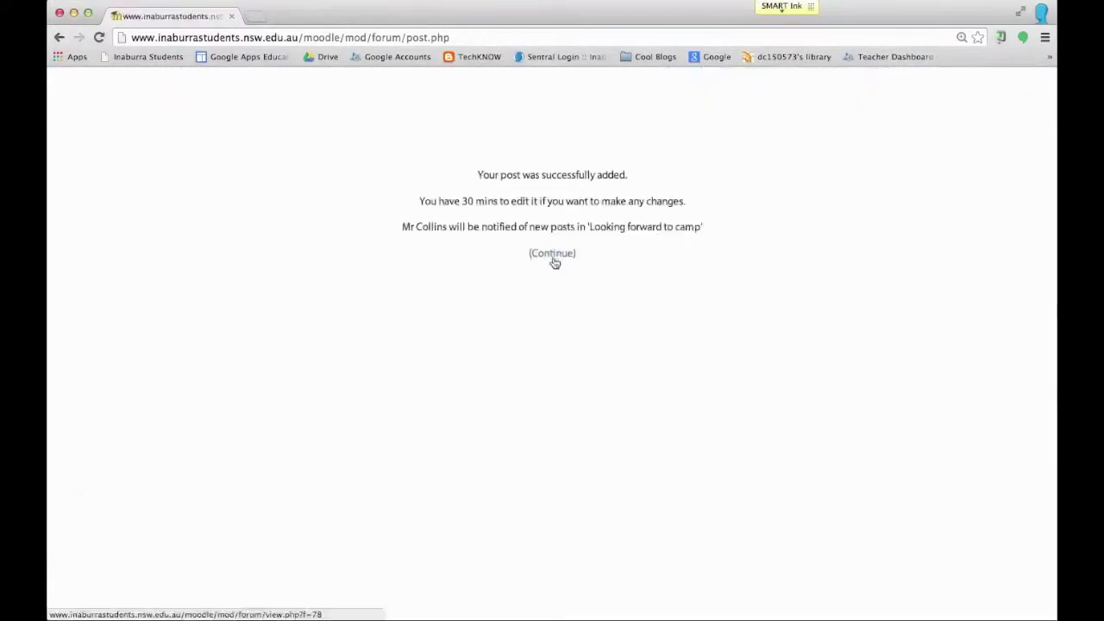
click(554, 256)
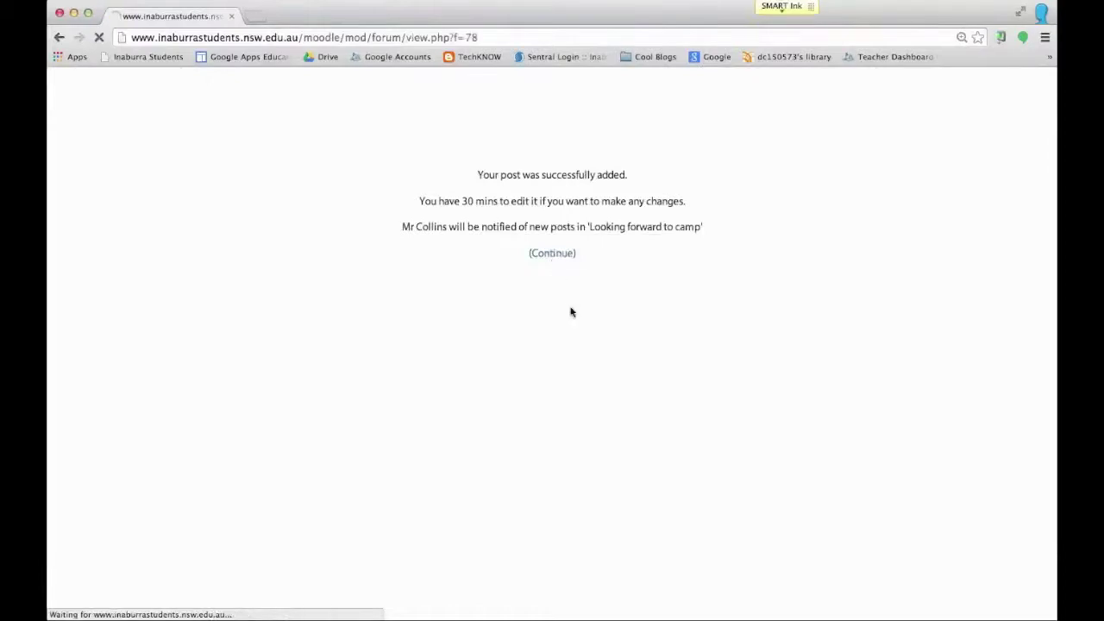
scroll(106, 279, down, 5)
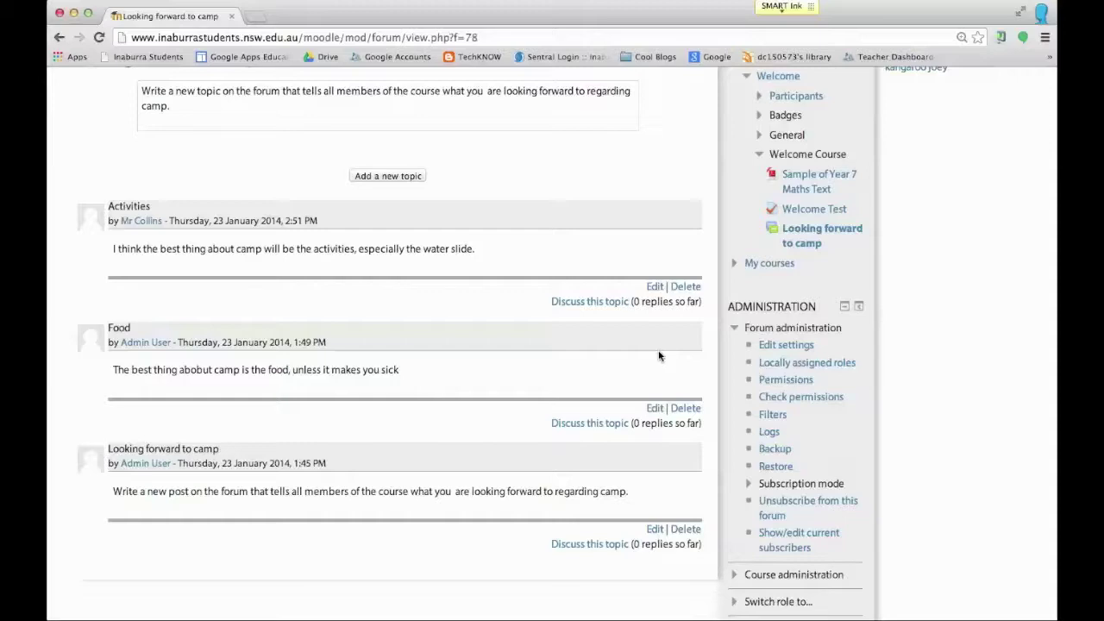
click(782, 6)
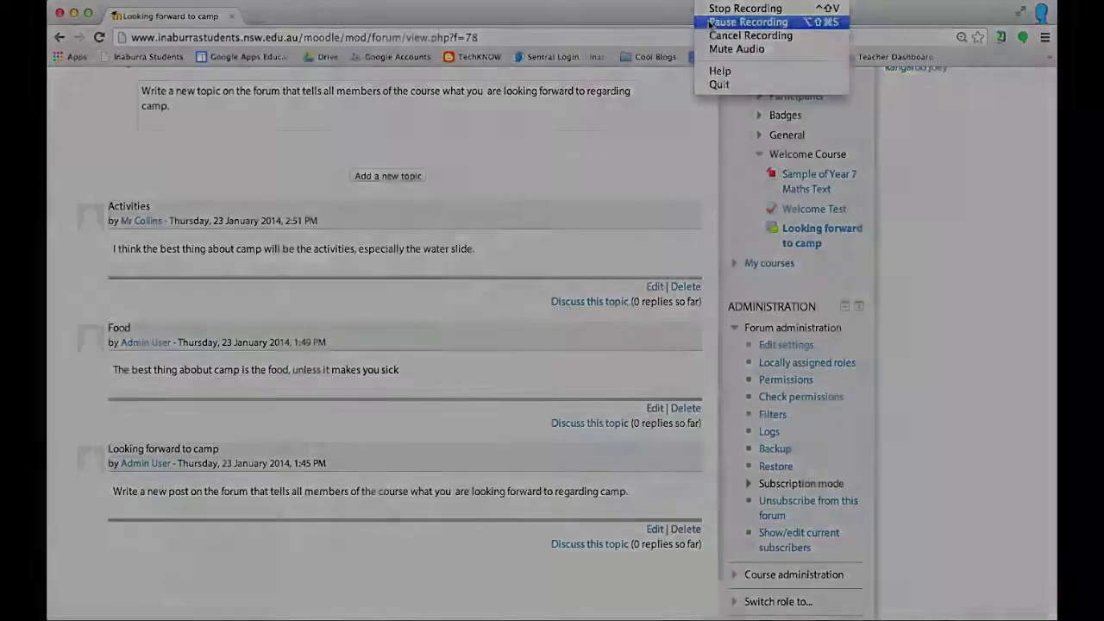